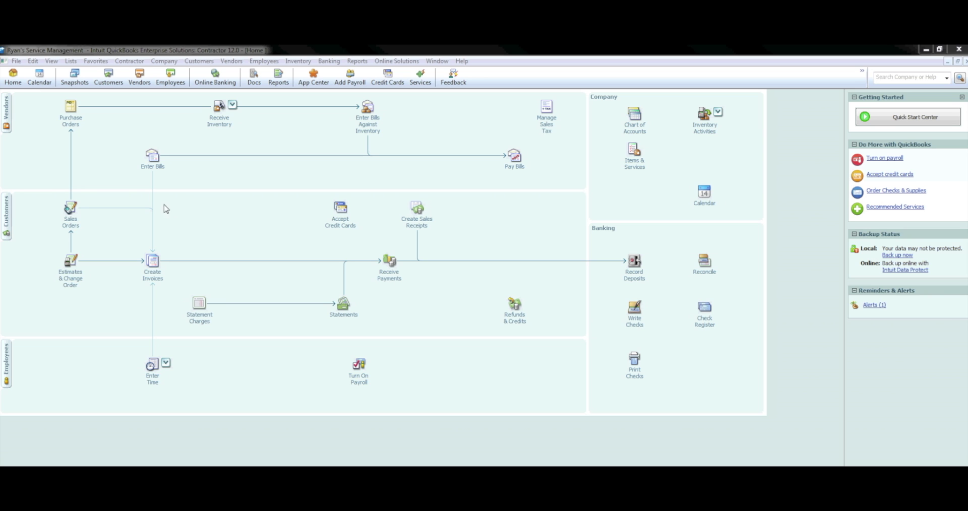
# Open the Intuit Field Service Integration settings from the File menu
pyautogui.click(17, 61)
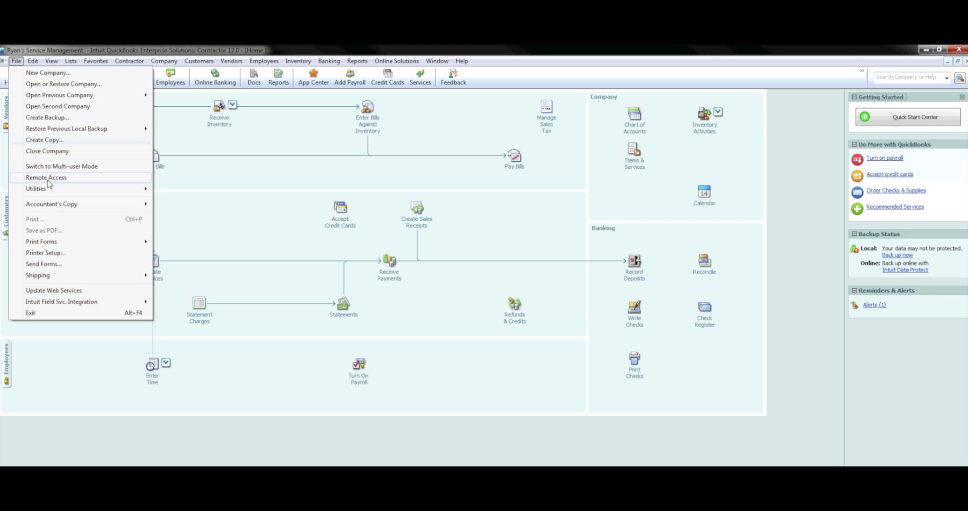
pyautogui.moveTo(92, 302)
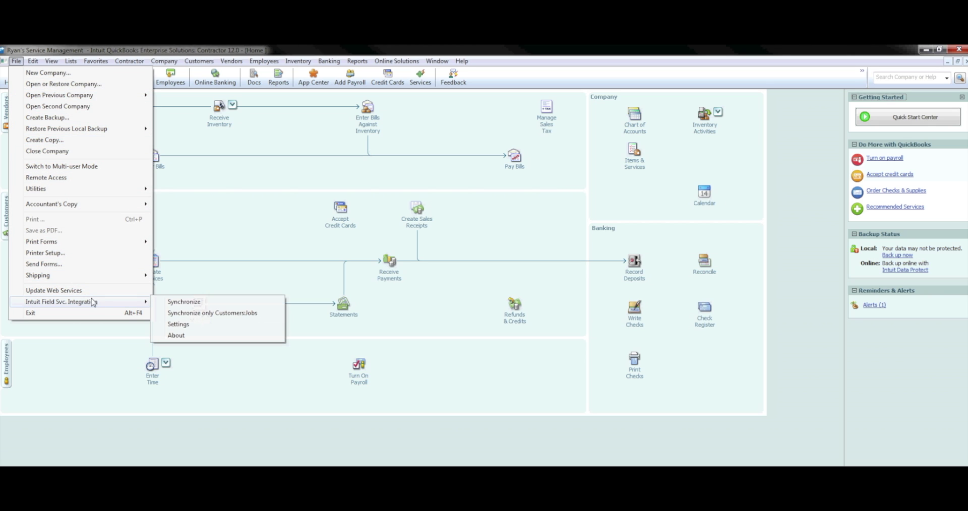
pyautogui.click(181, 325)
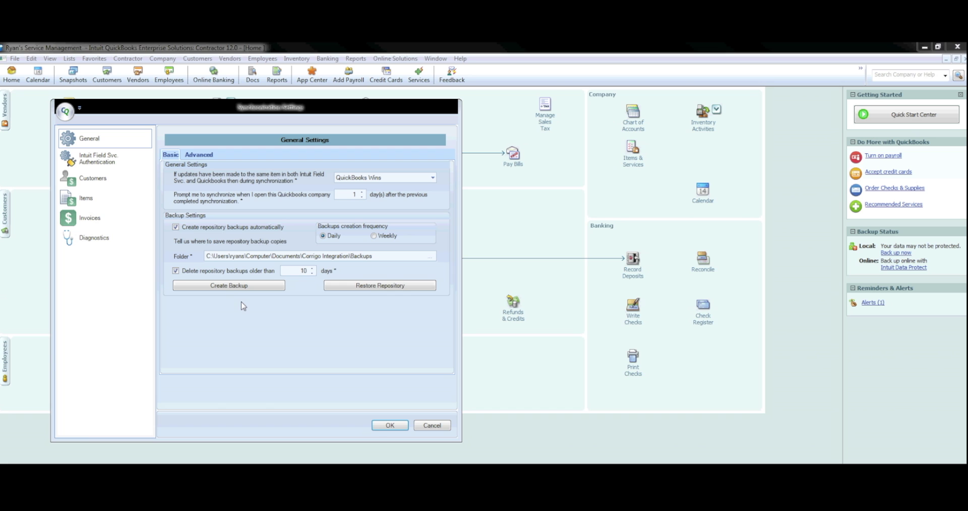
# Keep QuickBooks Wins as the conflict rule and confirm the General settings
pyautogui.click(433, 179)
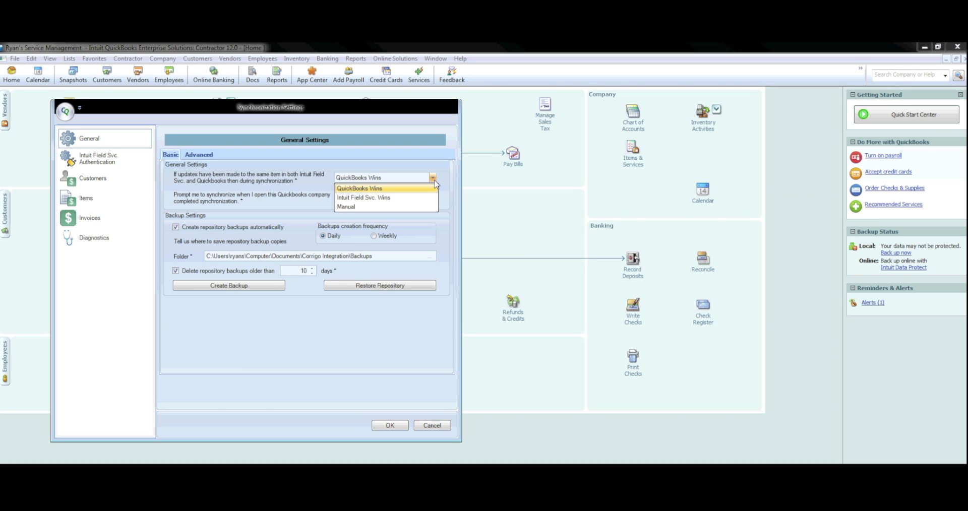
pyautogui.click(434, 188)
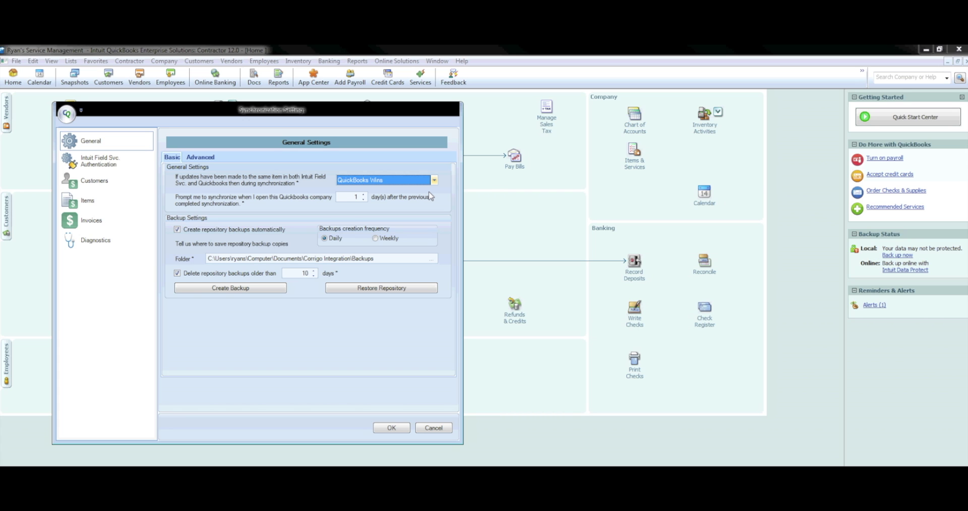
pyautogui.click(396, 430)
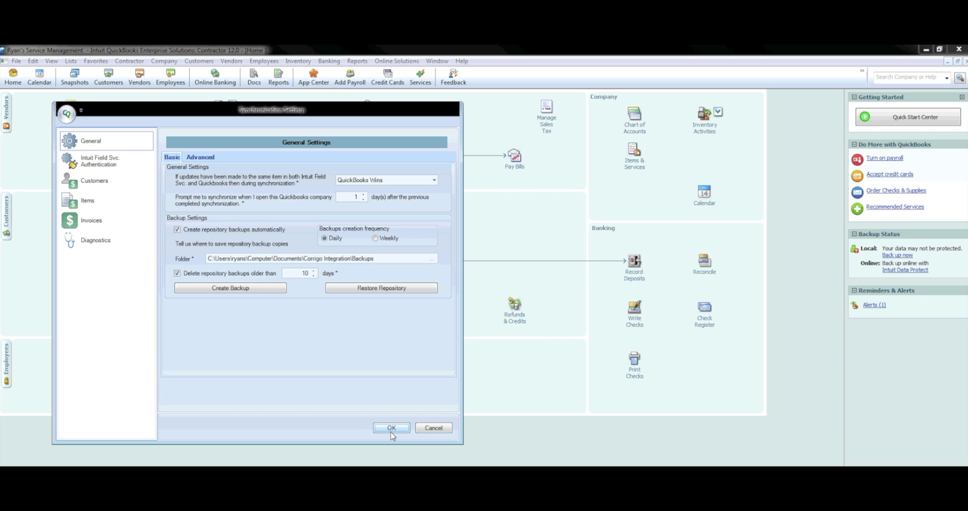
pyautogui.click(130, 168)
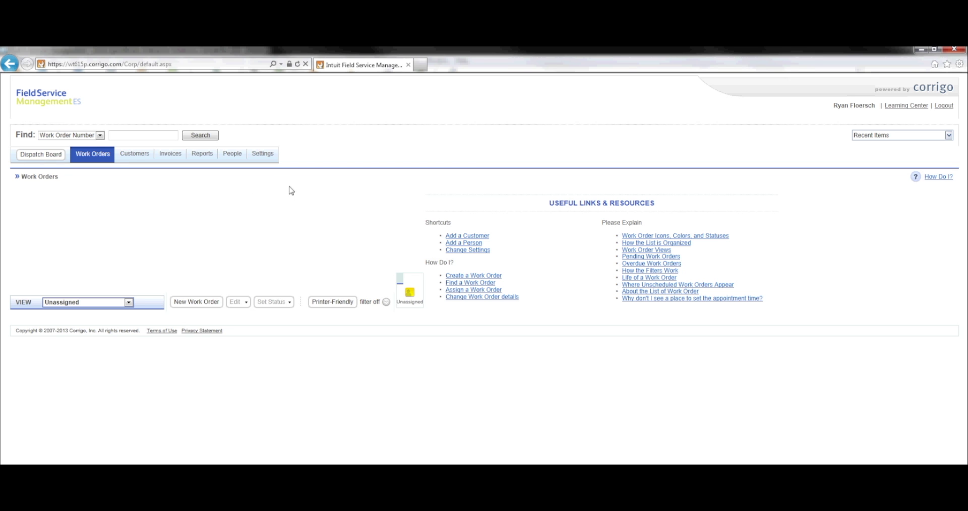
# In Corrigo, go to Company > Integration settings and begin editing the QuickBooks authentication code
pyautogui.click(270, 155)
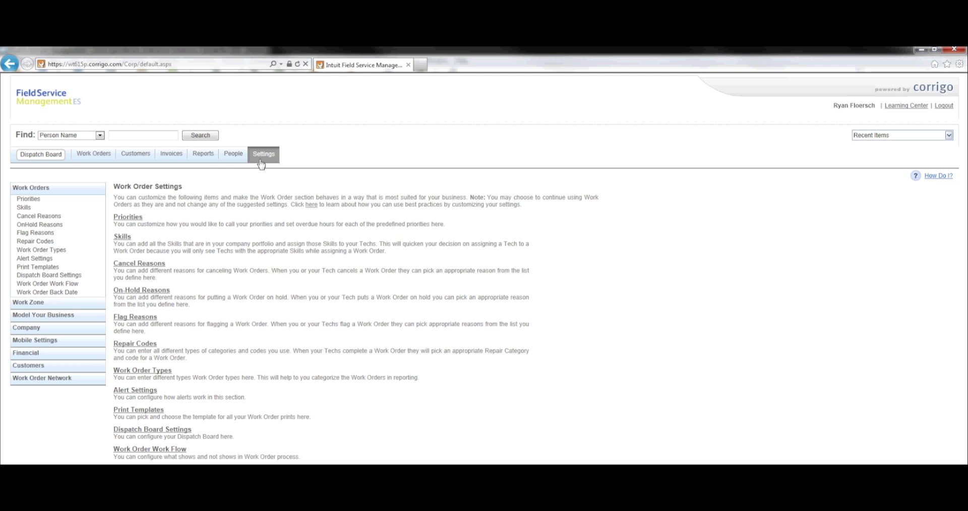
pyautogui.click(21, 329)
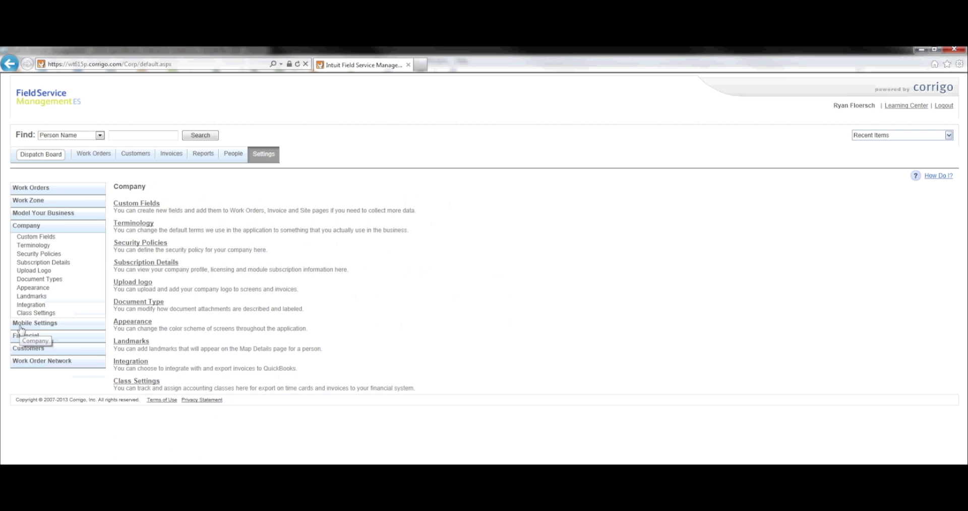
pyautogui.click(138, 360)
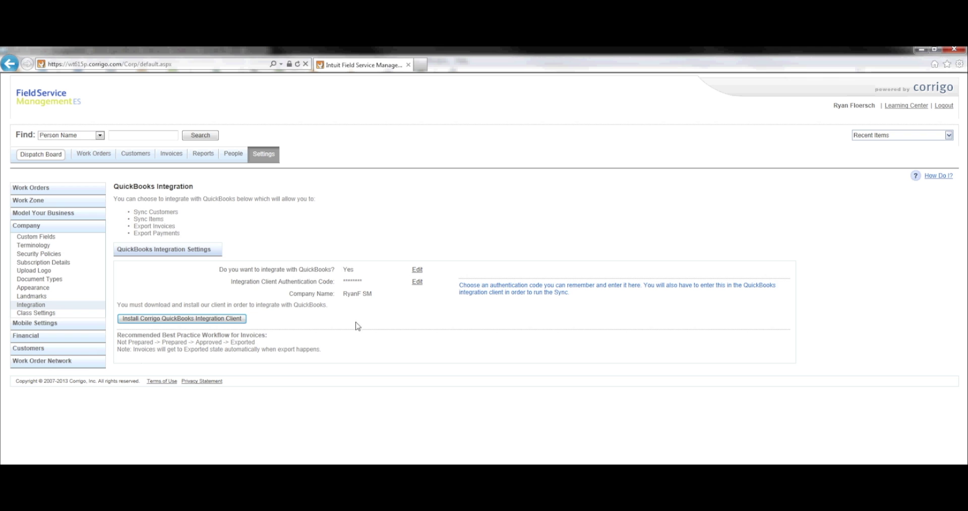
pyautogui.click(418, 282)
# Paste the new authentication code and enter the Corrigo company name in QuickBooks' Authentication settings
pyautogui.moveTo(380, 297); pyautogui.dragTo(348, 299)
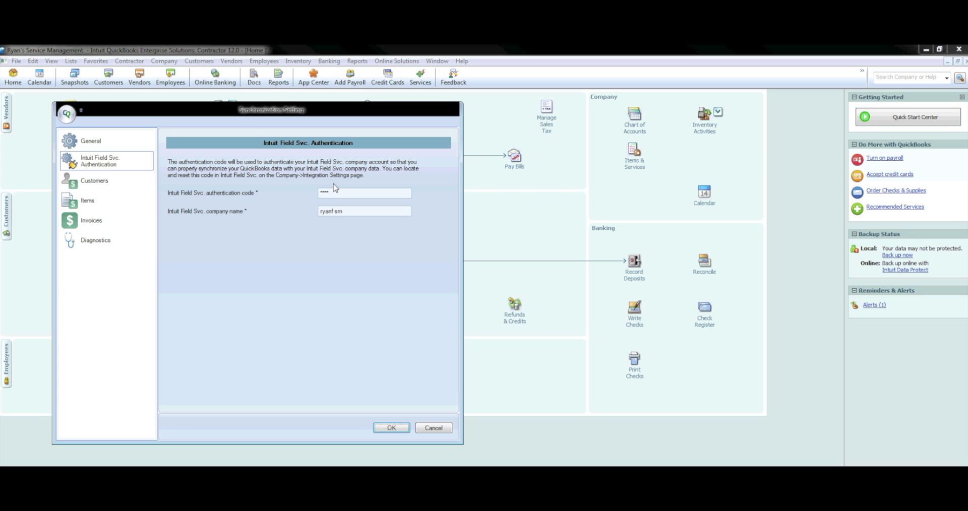
pyautogui.moveTo(336, 192); pyautogui.dragTo(291, 200)
pyautogui.hotkey('ctrl', 'v')
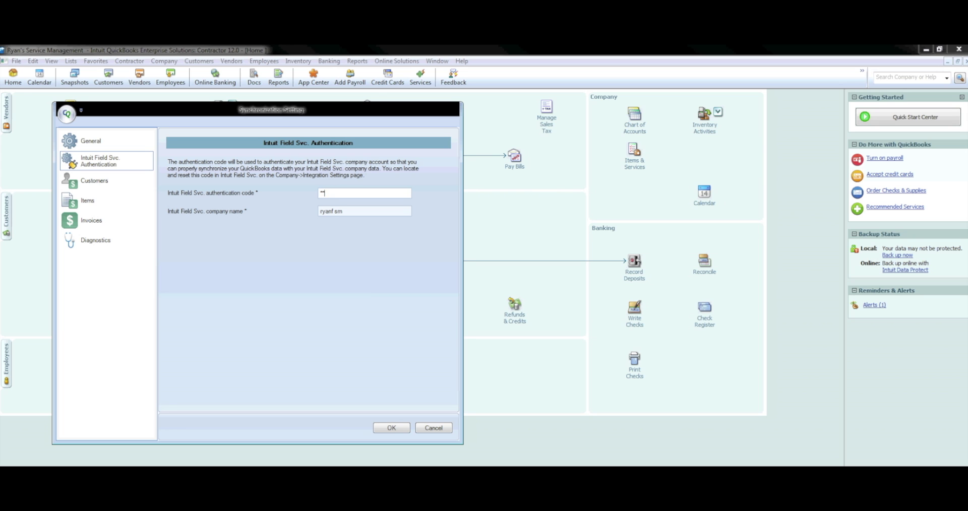
pyautogui.click(344, 214)
pyautogui.moveTo(342, 212); pyautogui.dragTo(308, 218)
pyautogui.write('ryanf sm')
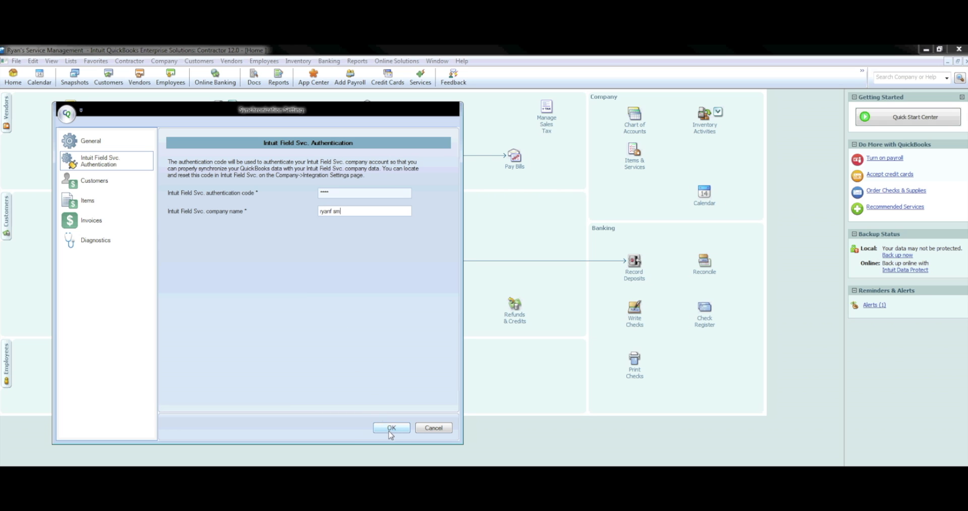
pyautogui.click(96, 183)
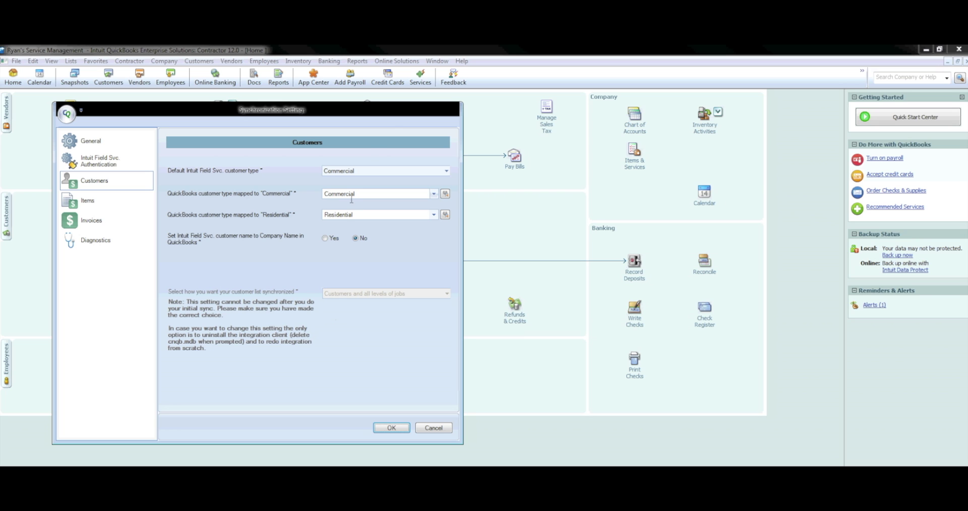
# Make Commercial the default customer type, mapping Commercial to Commercial and Residential to Residential
pyautogui.click(446, 171)
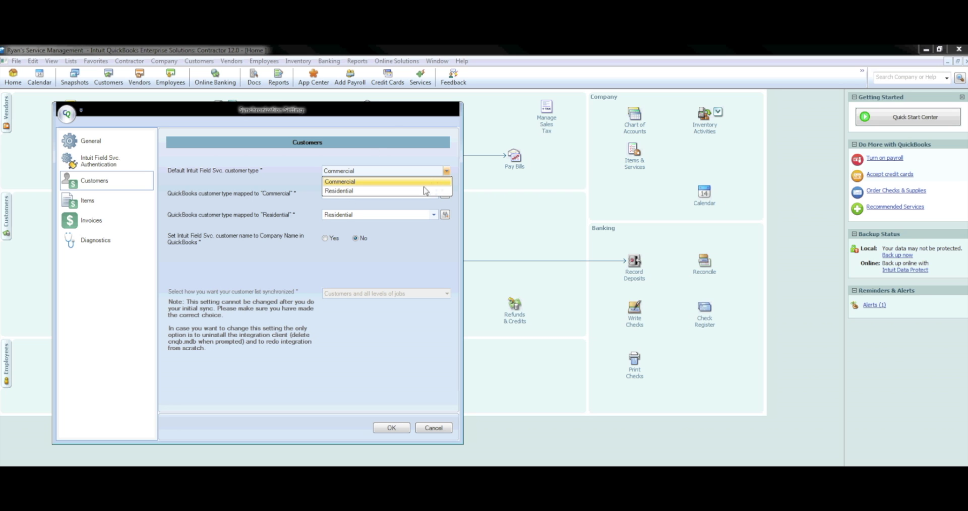
pyautogui.click(421, 184)
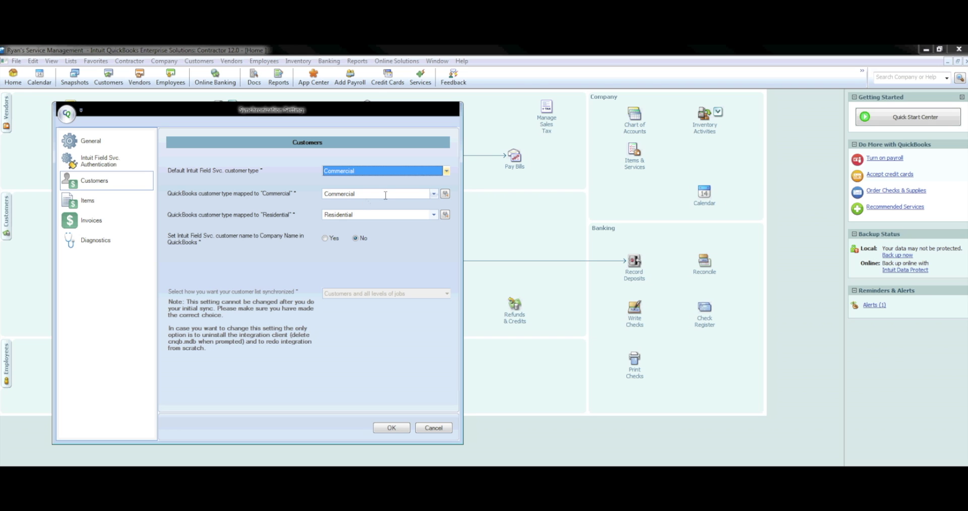
pyautogui.click(433, 193)
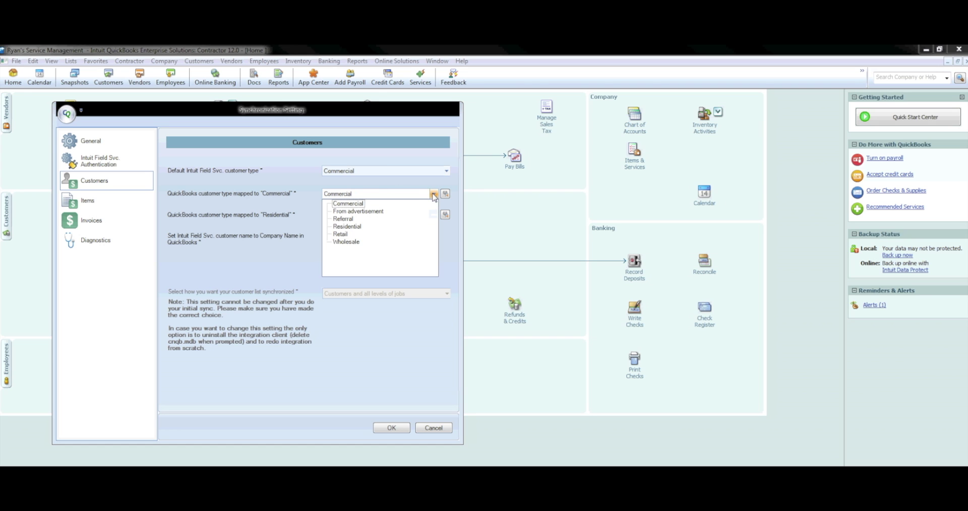
pyautogui.click(358, 203)
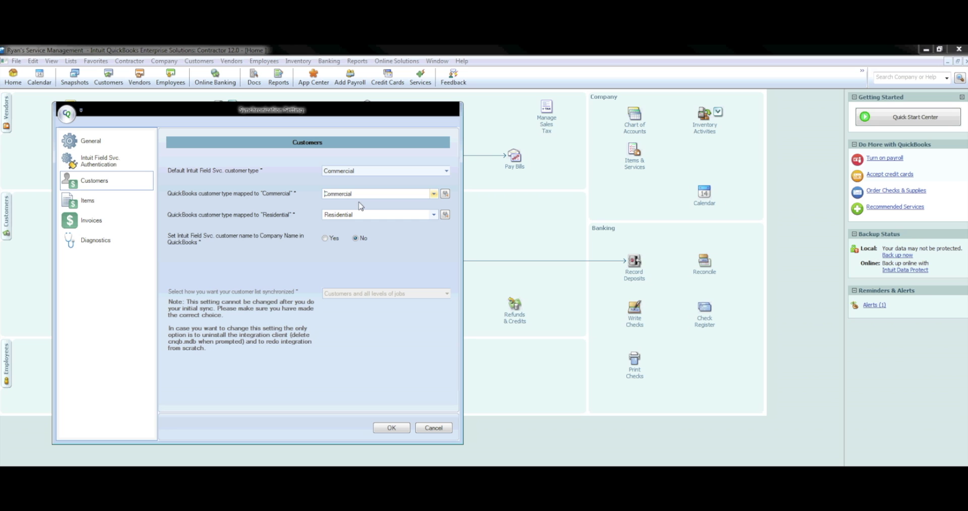
pyautogui.click(433, 215)
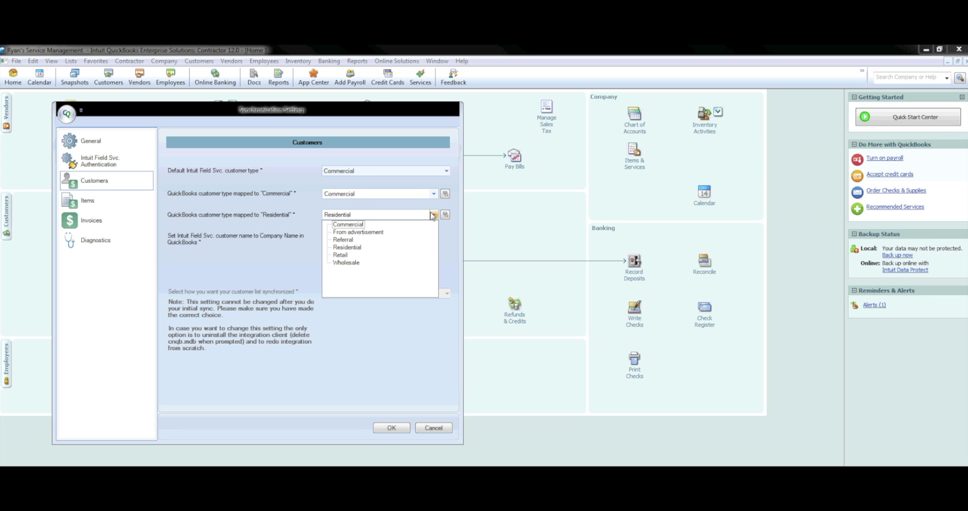
pyautogui.click(348, 248)
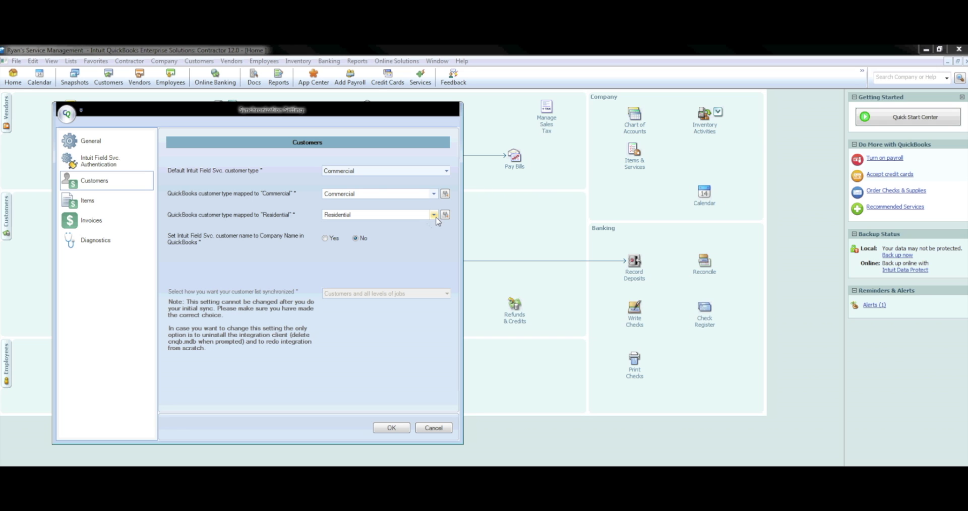
pyautogui.click(445, 194)
pyautogui.write('customer')
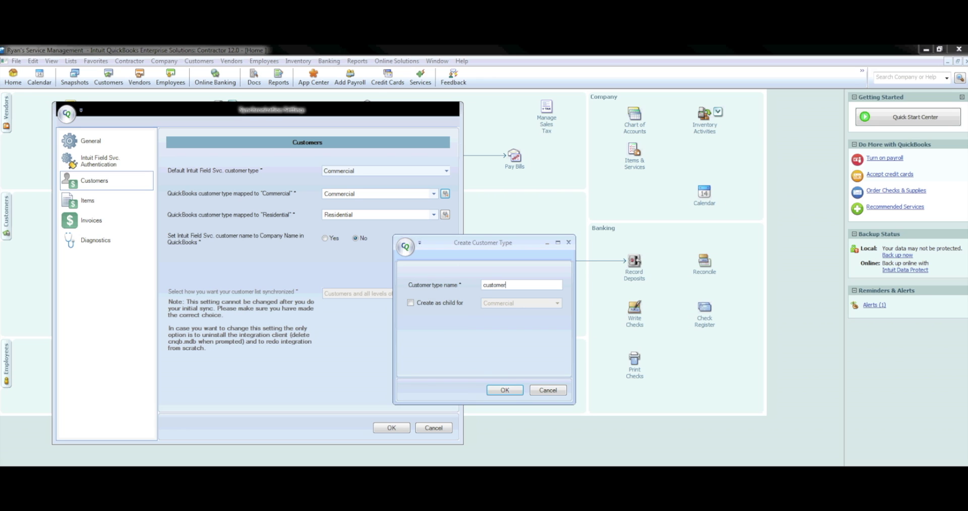
pyautogui.click(496, 394)
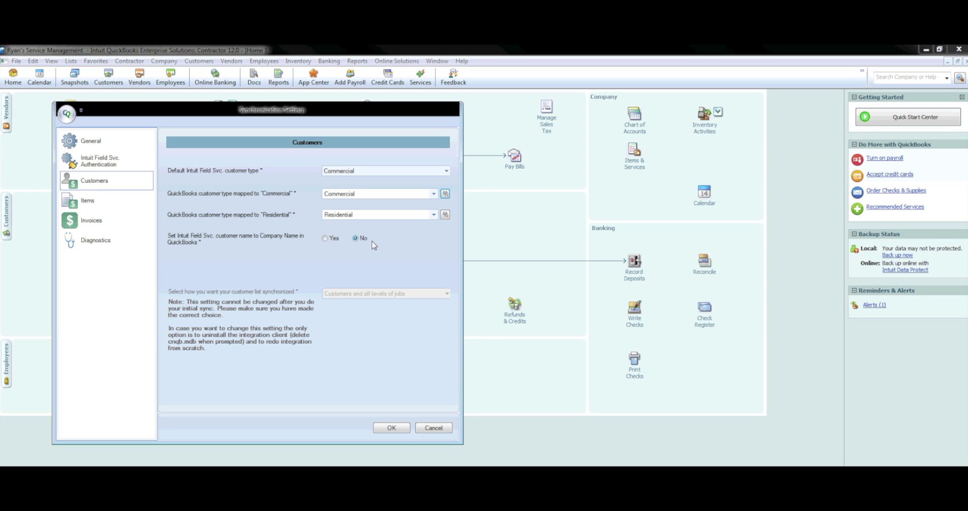
pyautogui.click(331, 240)
pyautogui.click(357, 239)
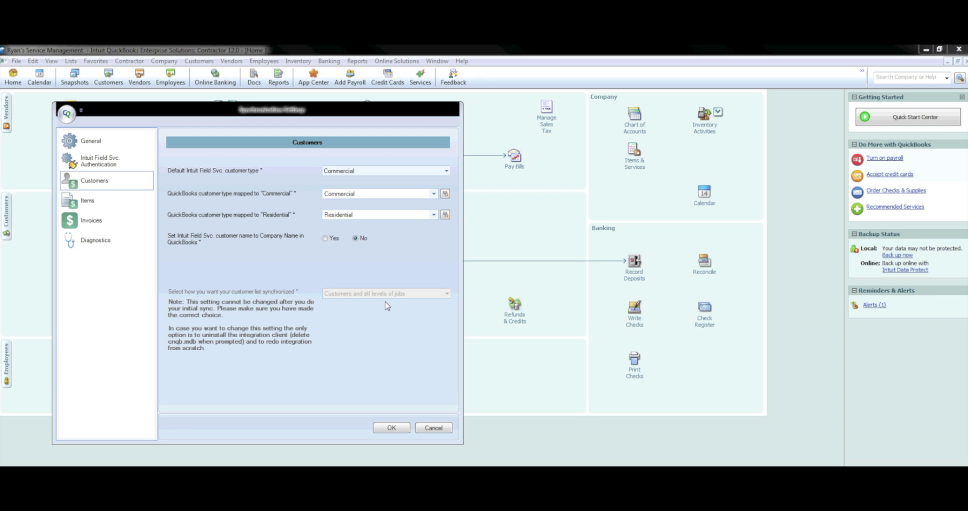
pyautogui.click(386, 429)
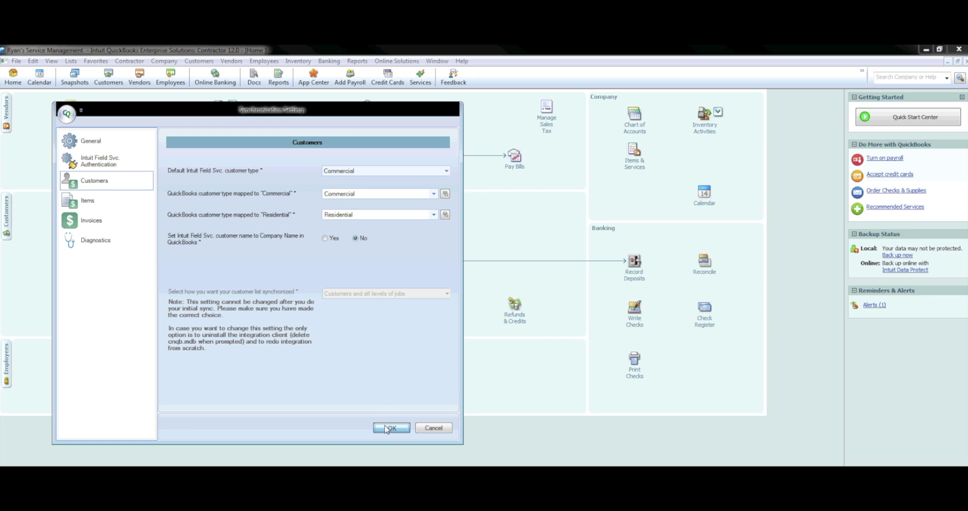
# Review the Items settings (services to Job Income, non-inventory parts to Job Materials Purchased) and save
pyautogui.click(93, 201)
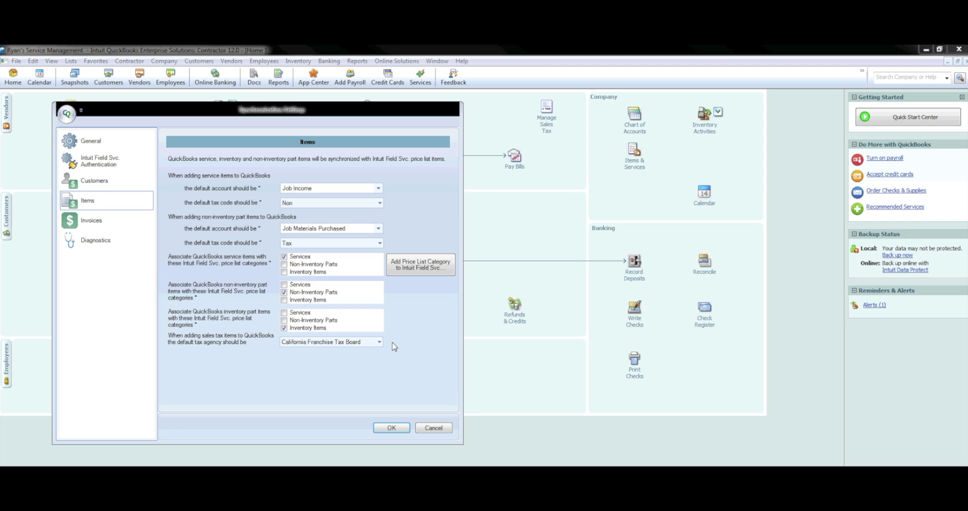
pyautogui.click(387, 429)
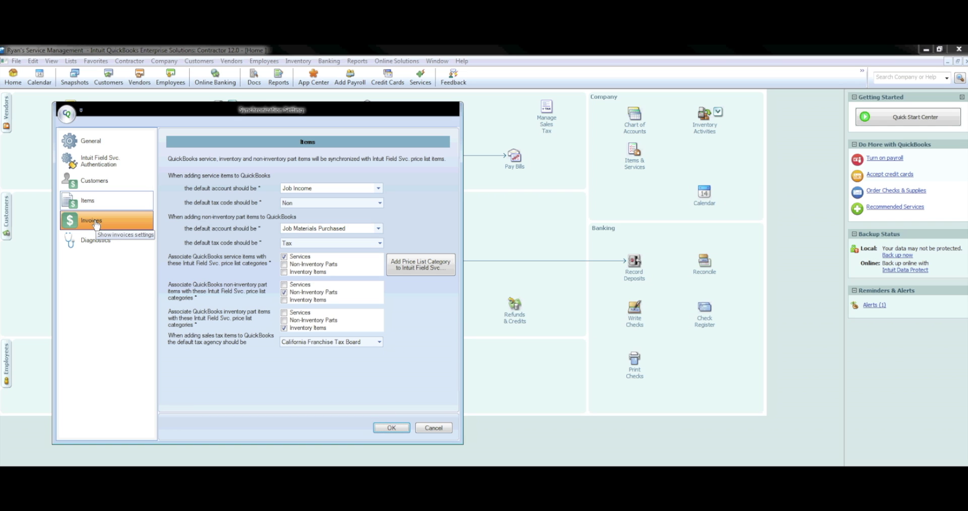
# Show the Invoices sync settings, using the Intuit Packing Slip template with work done descriptions exported
pyautogui.click(95, 222)
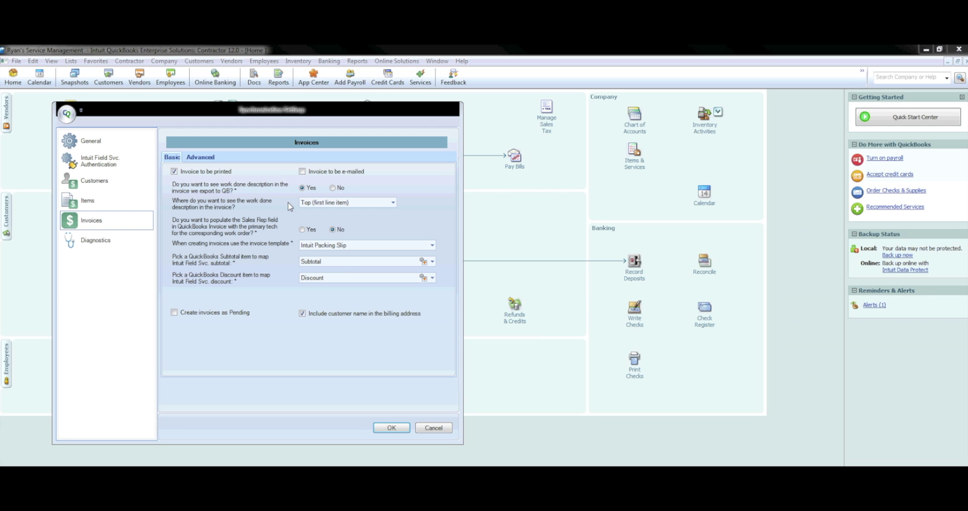
# Keep work descriptions on the first line item and set Sales Rep to Yes (primary tech)
pyautogui.click(393, 203)
pyautogui.click(360, 214)
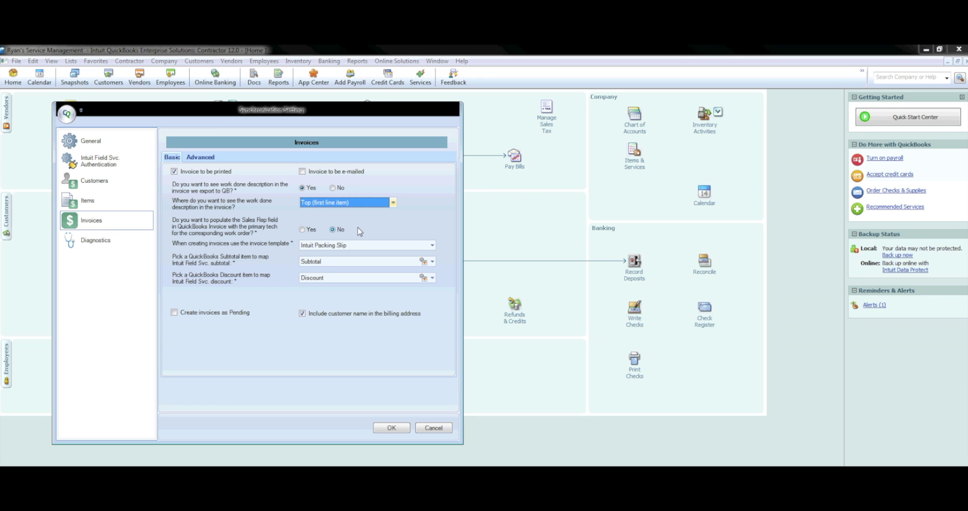
pyautogui.click(302, 229)
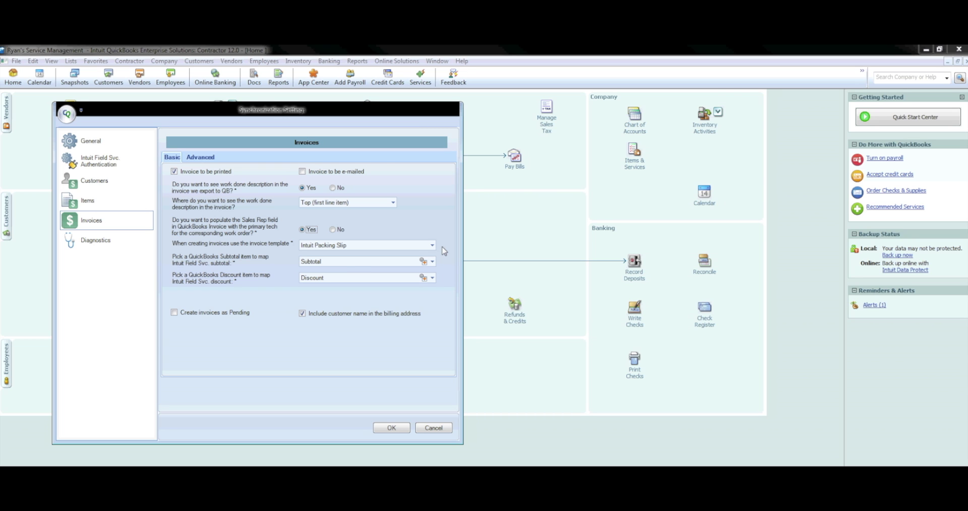
pyautogui.click(424, 263)
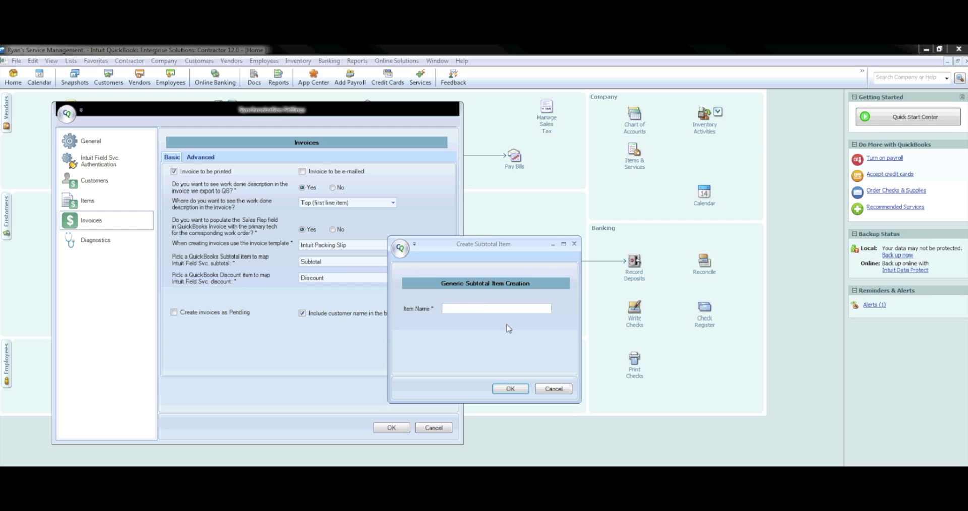
# Cancel the new subtotal item and bring up the advanced invoice options
pyautogui.click(569, 390)
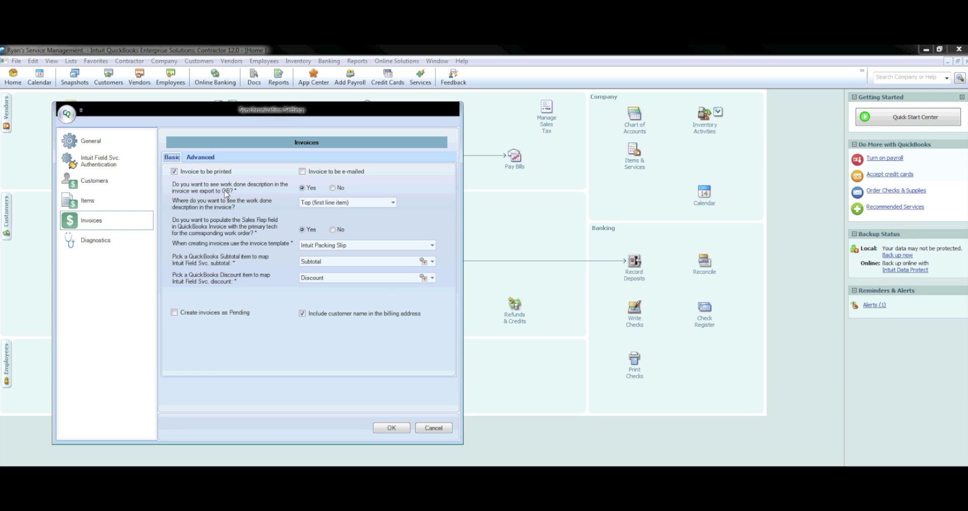
pyautogui.click(209, 158)
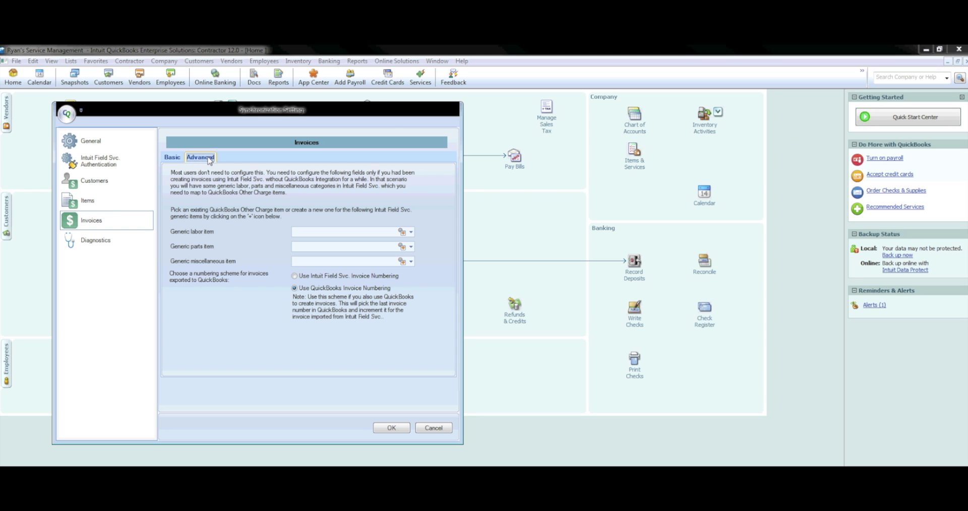
# Leave the generic labor item unset, keep QuickBooks Invoice Numbering, and confirm the invoice settings
pyautogui.click(334, 233)
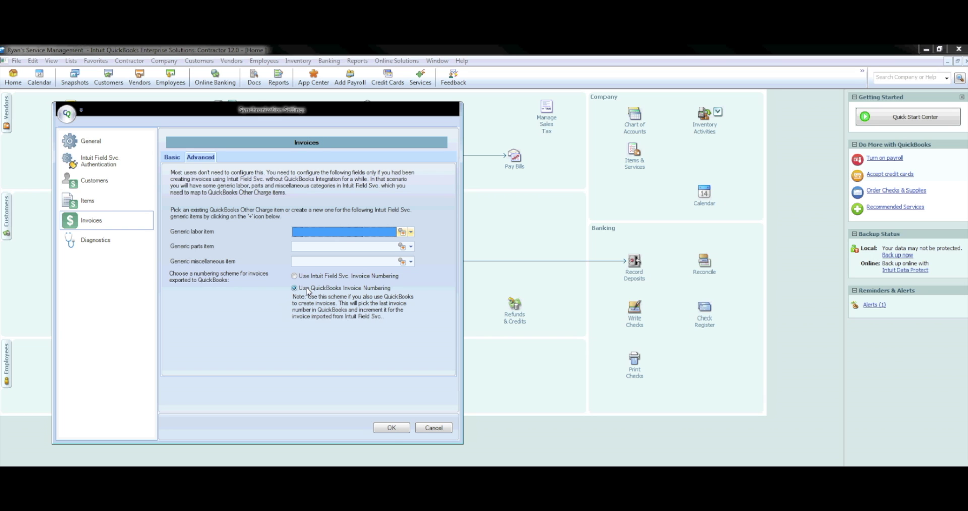
pyautogui.click(392, 429)
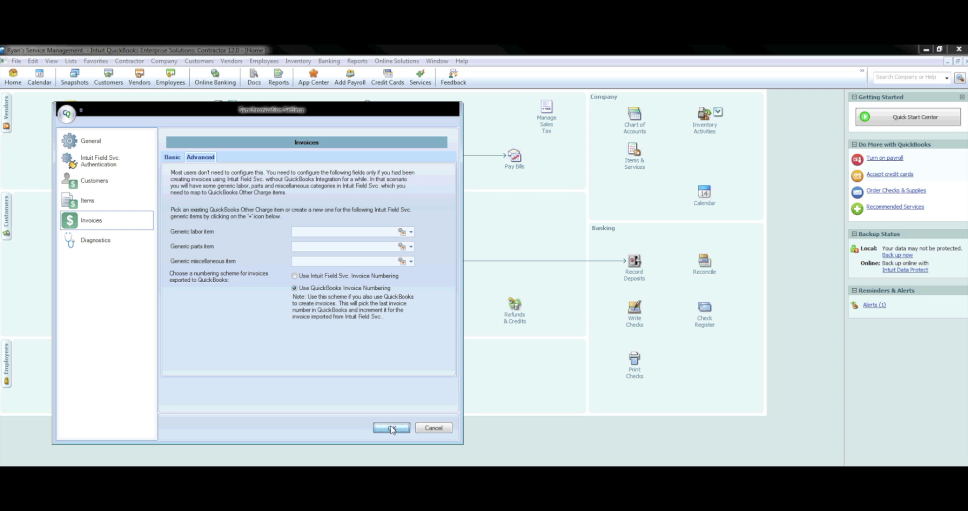
pyautogui.click(94, 243)
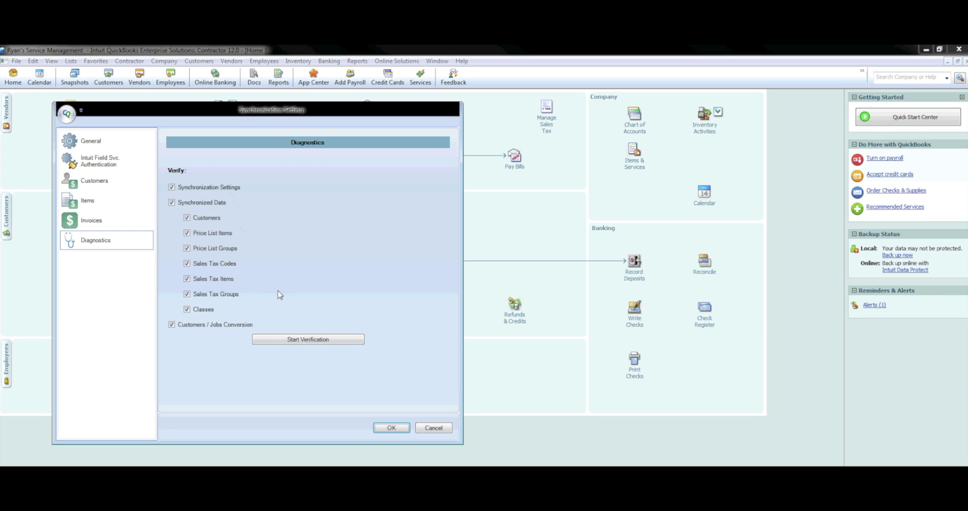
# Run Start Verification until every diagnostic check passes, then close the sync settings with OK
pyautogui.click(326, 341)
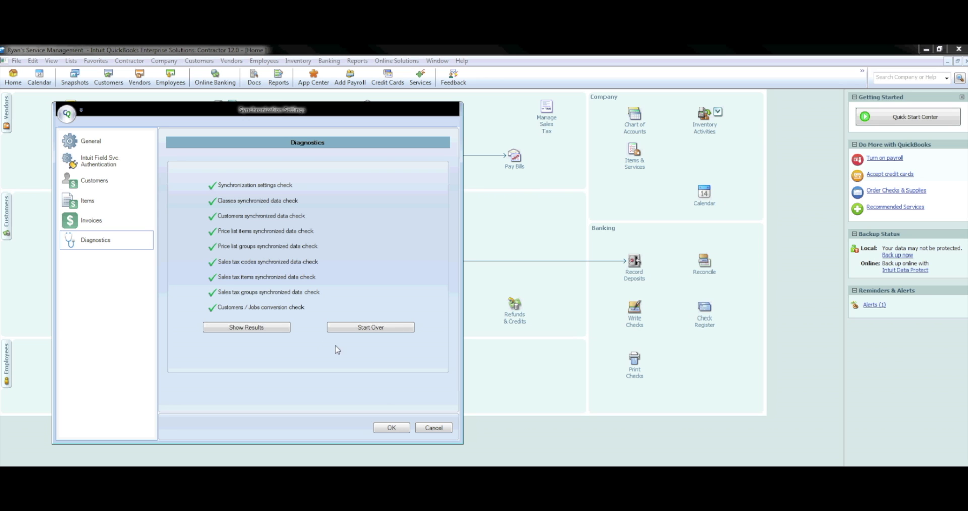
pyautogui.click(388, 429)
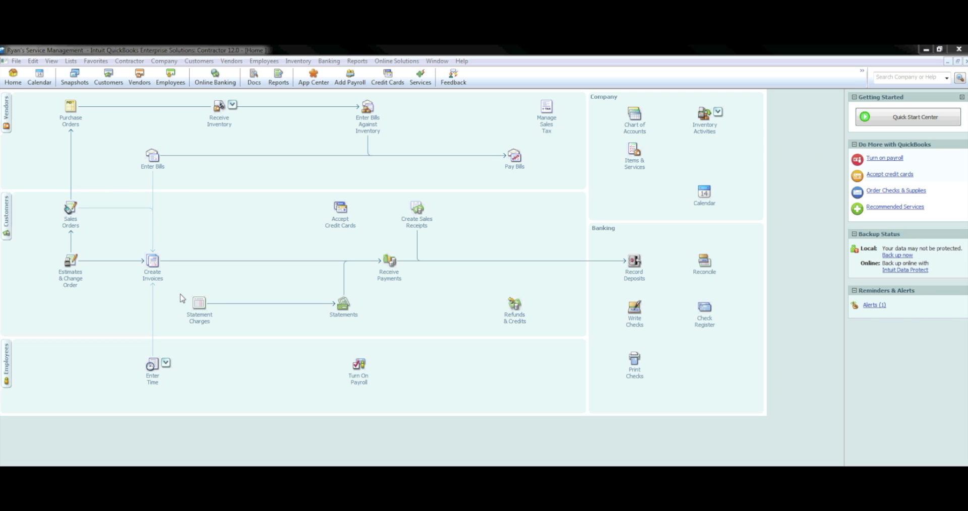
# Launch the Intuit Field Svc. Integration synchronization wizard from the File menu
pyautogui.click(19, 62)
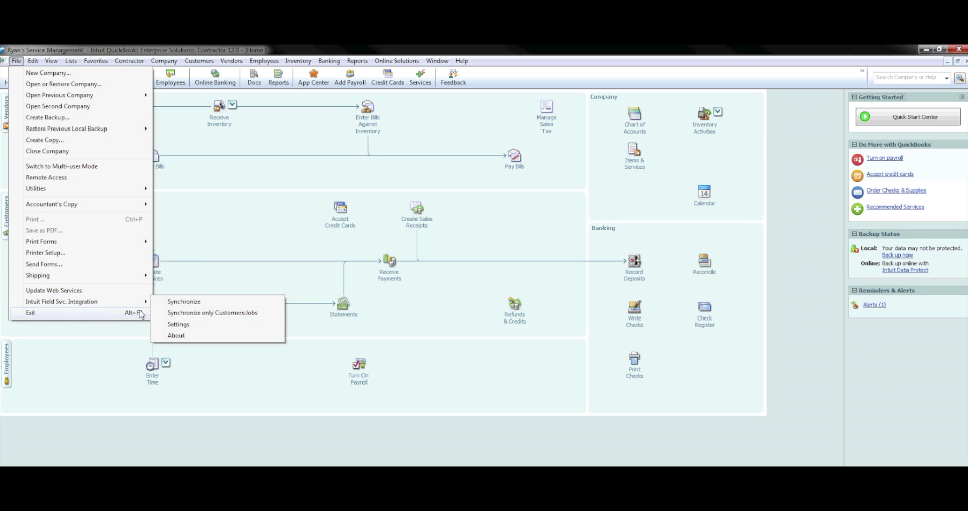
pyautogui.moveTo(146, 305)
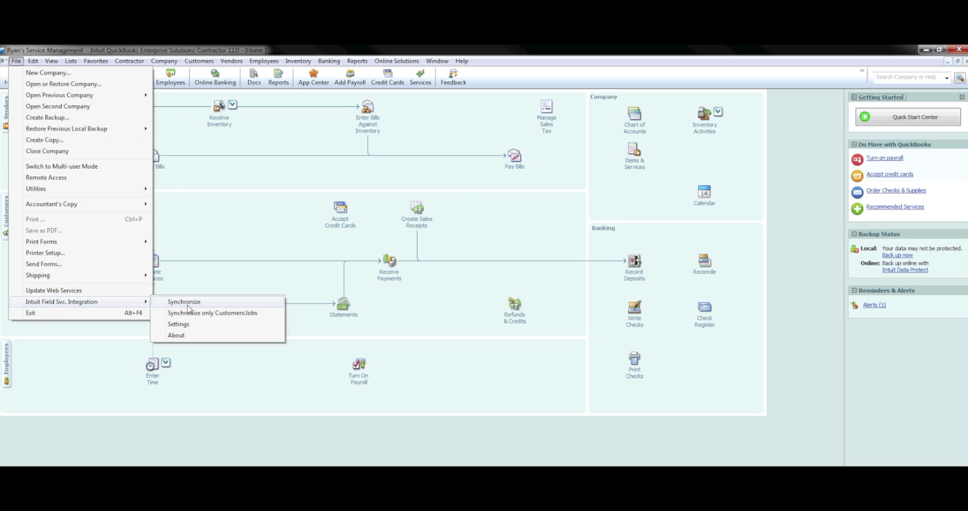
pyautogui.click(186, 303)
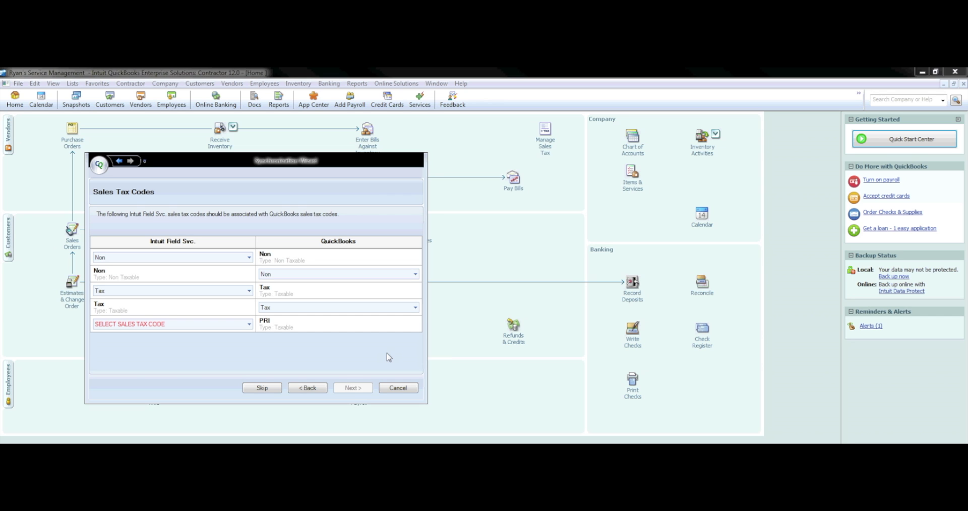
# Set the unmapped PRI sales tax code to CREATE NEW and accept the sales tax items reconciliation
pyautogui.click(250, 259)
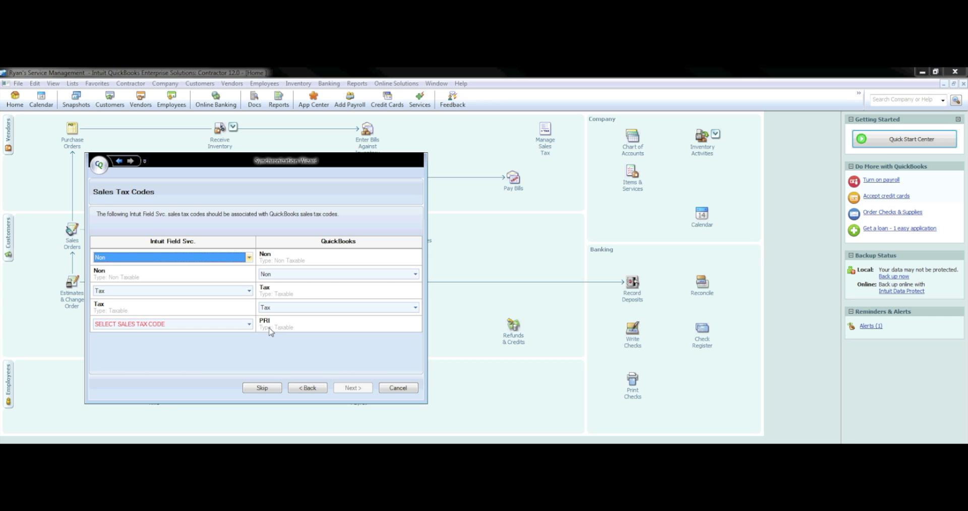
pyautogui.click(243, 326)
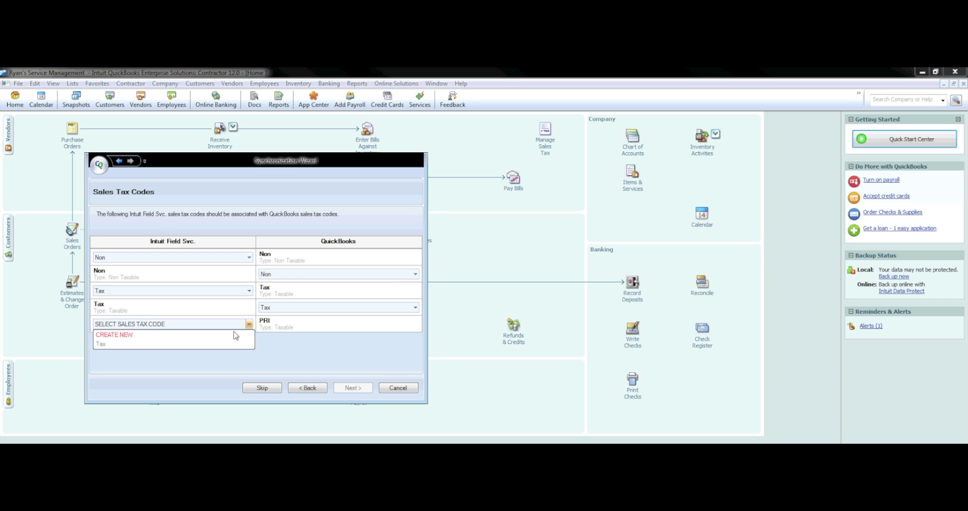
pyautogui.click(212, 335)
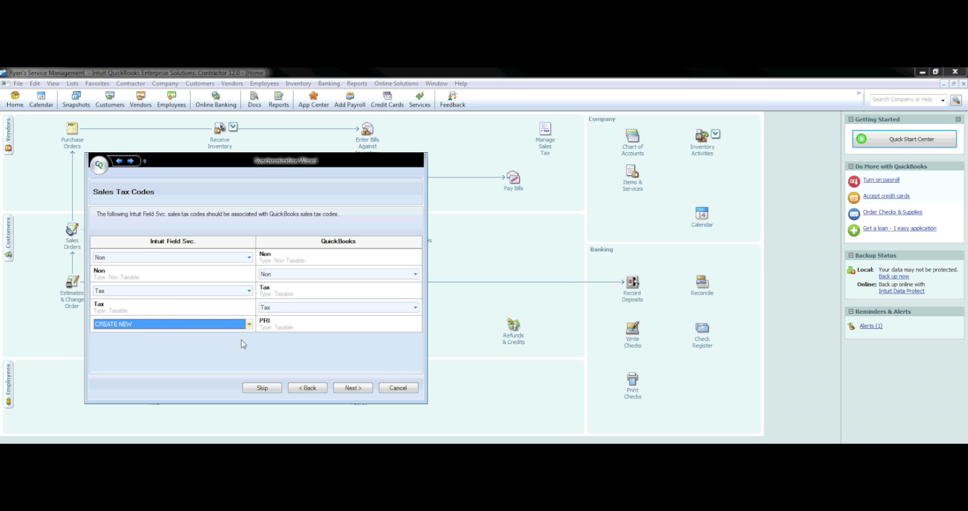
pyautogui.click(353, 388)
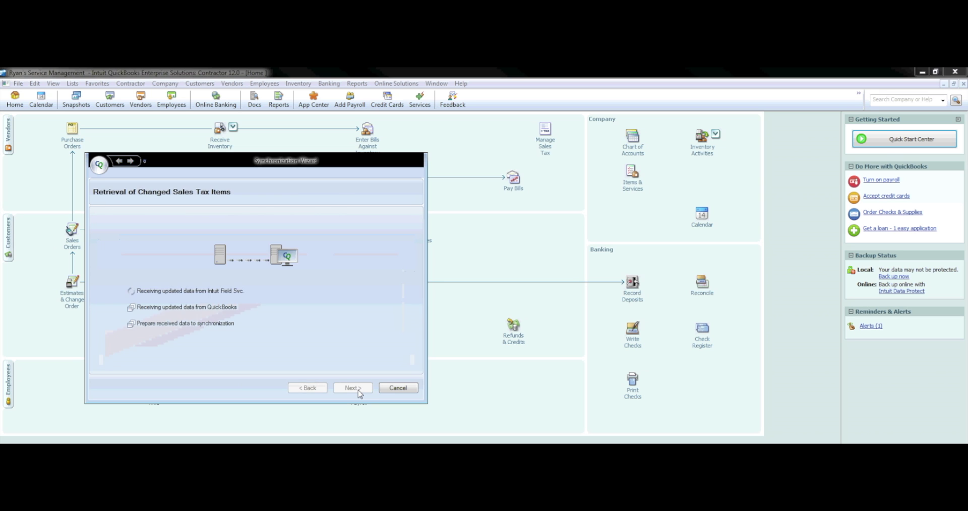
pyautogui.click(360, 393)
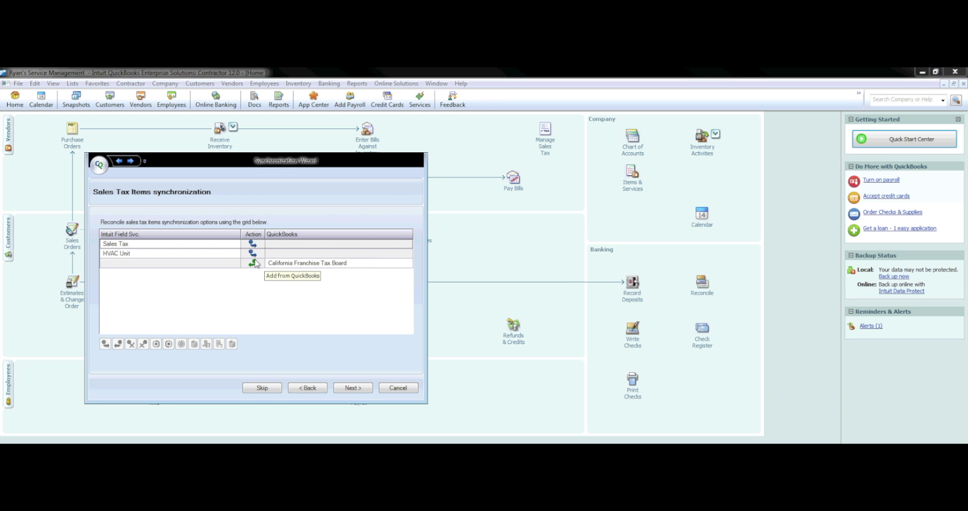
pyautogui.click(352, 389)
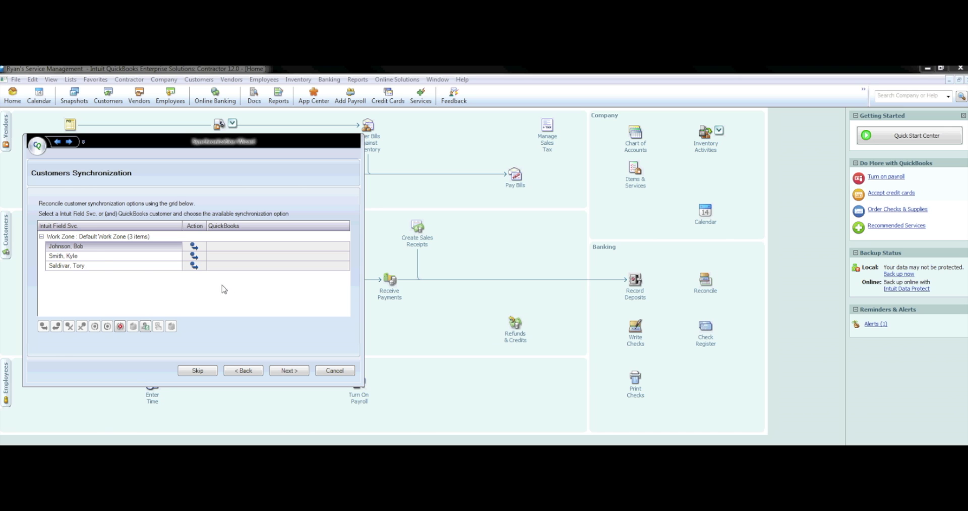
# Mark the first Field Service customer as Do not synchronize and accept the customer reconciliation
pyautogui.click(82, 248)
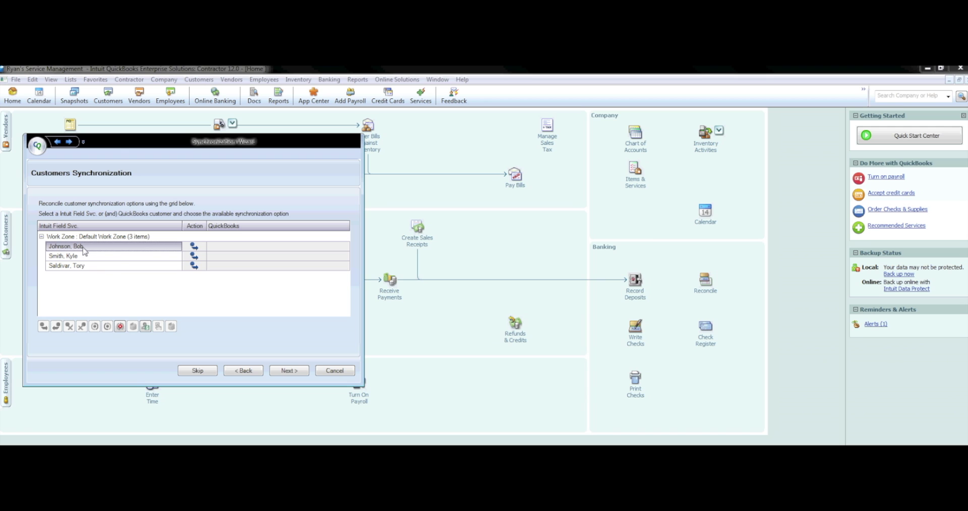
pyautogui.click(120, 327)
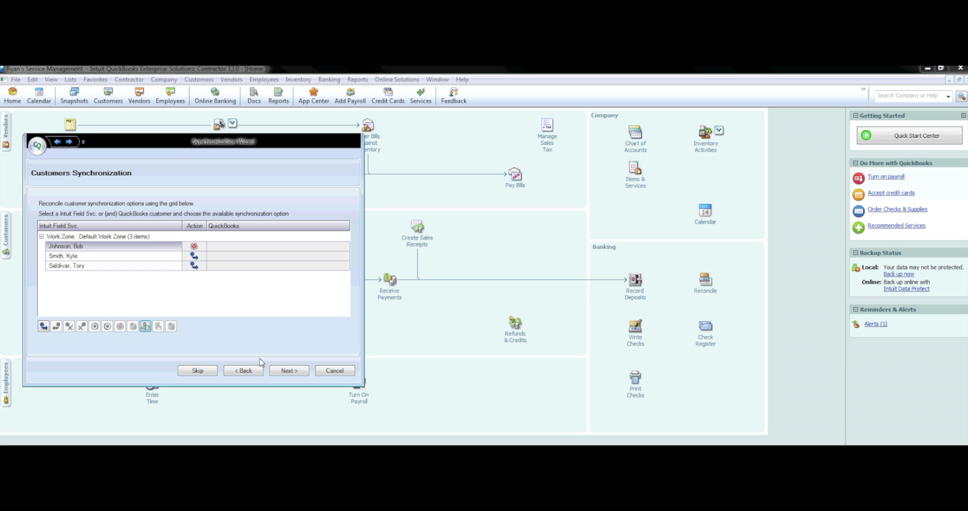
pyautogui.click(289, 372)
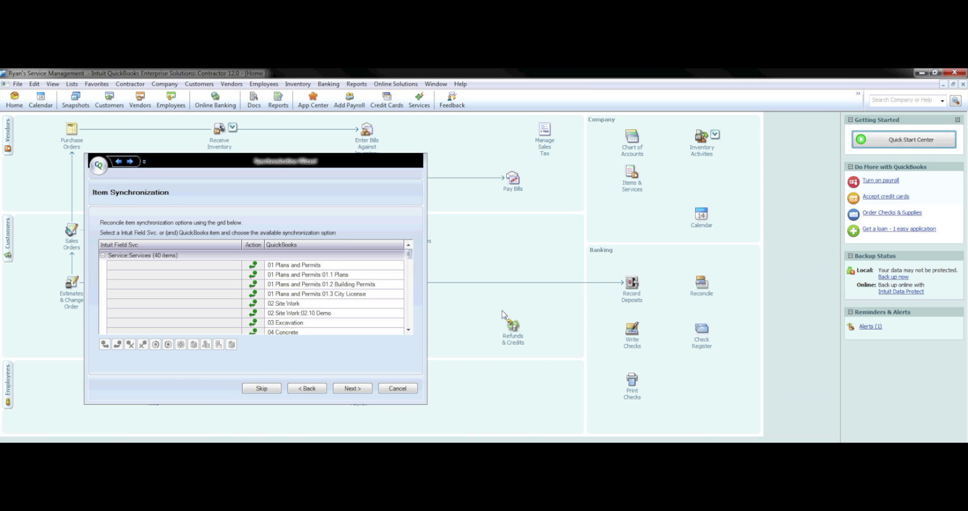
# Sync all 40 service items, then the Reimb Group item group, to Field Service
pyautogui.click(356, 389)
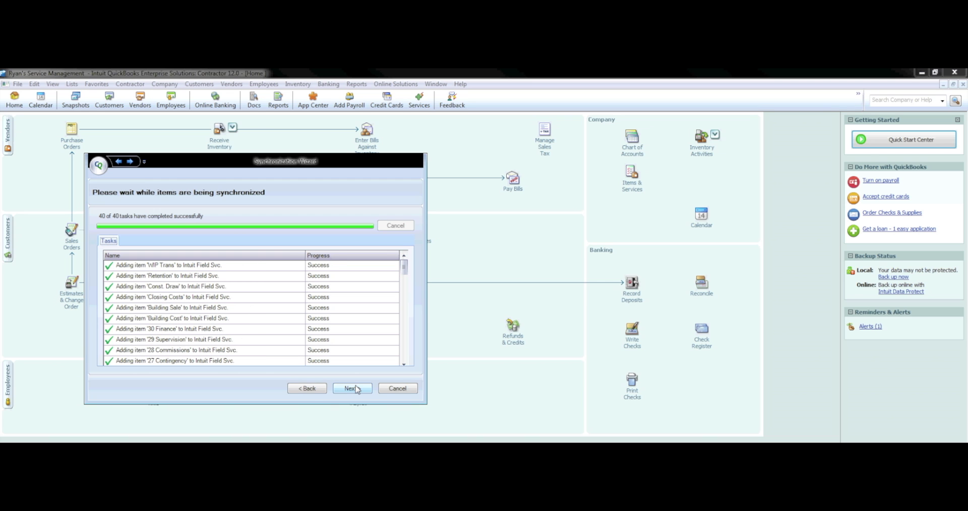
pyautogui.click(356, 389)
pyautogui.click(357, 389)
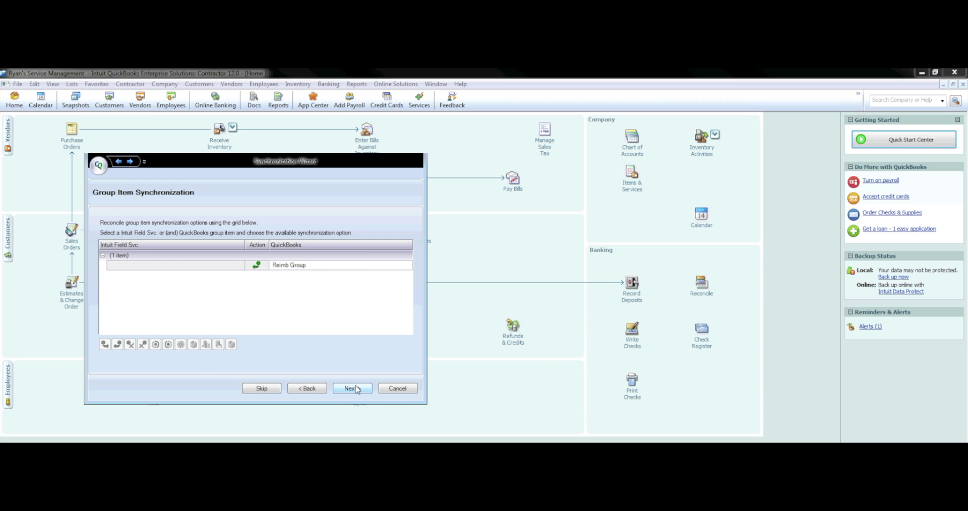
pyautogui.click(357, 389)
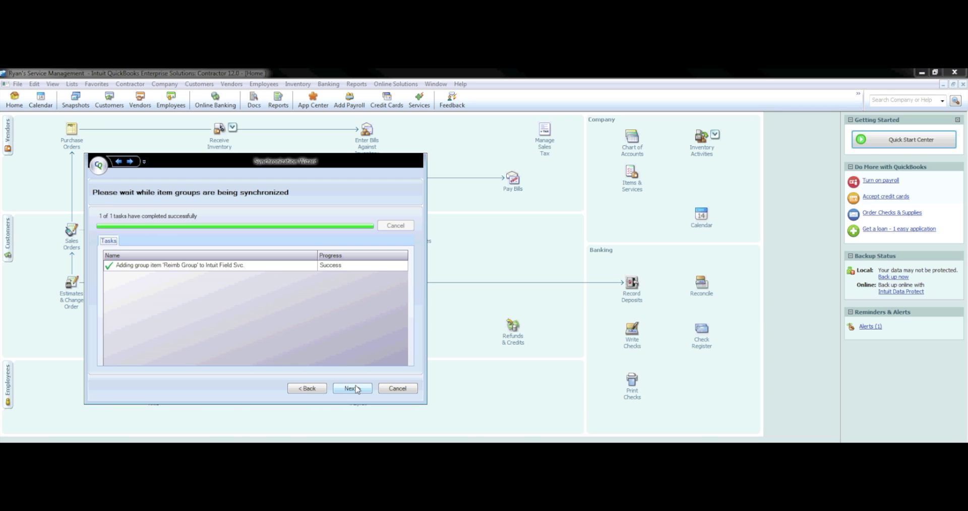
pyautogui.click(357, 389)
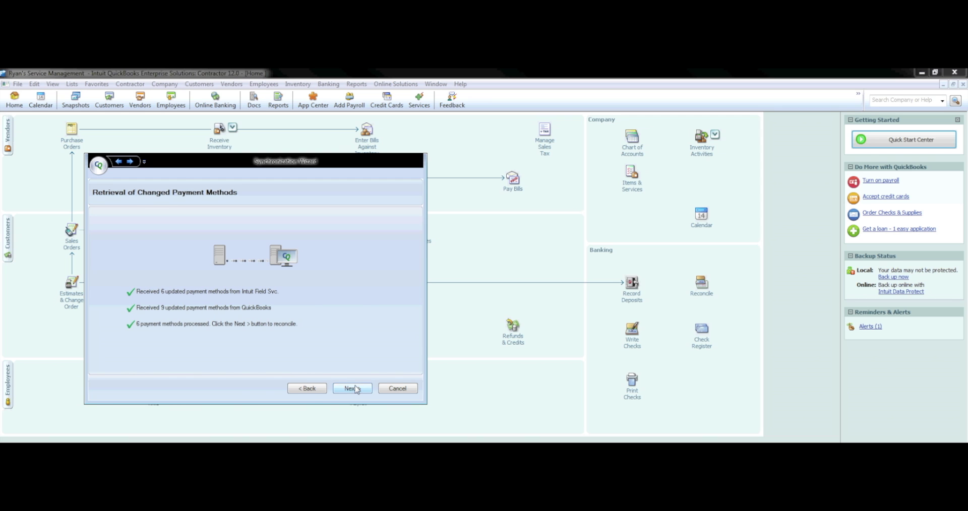
# Accept the one-to-one mapping of the six payment methods and close the wizard
pyautogui.click(353, 388)
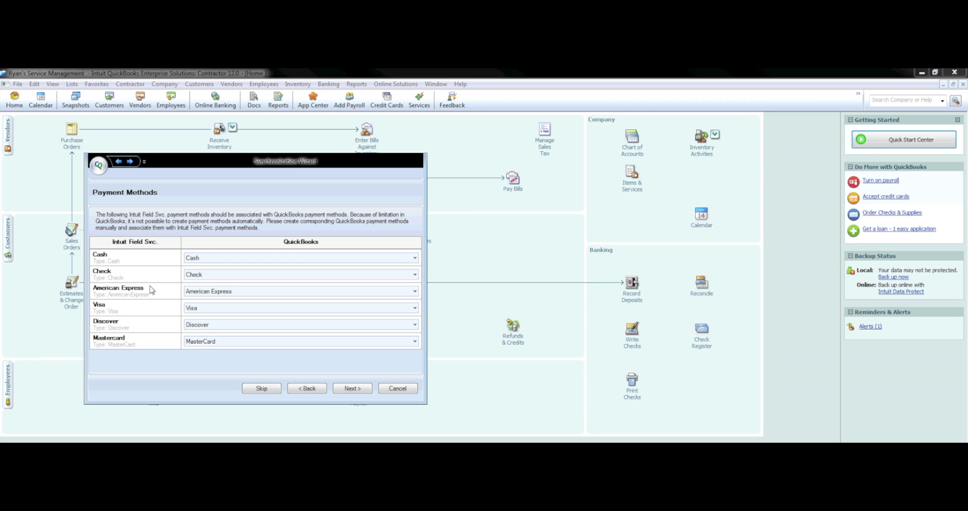
pyautogui.click(352, 390)
pyautogui.click(352, 389)
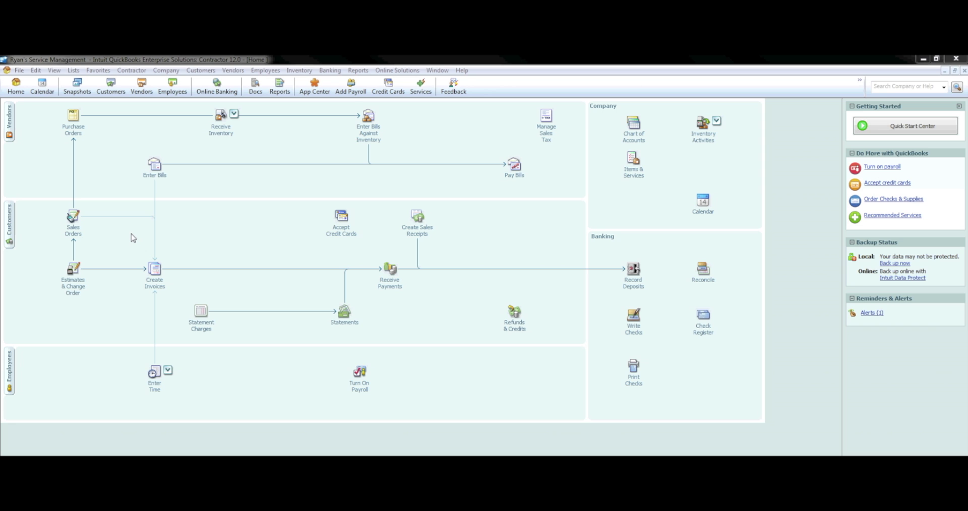
# Open Settings under File > Intuit Field Svc. Integration
pyautogui.click(19, 70)
pyautogui.moveTo(101, 309)
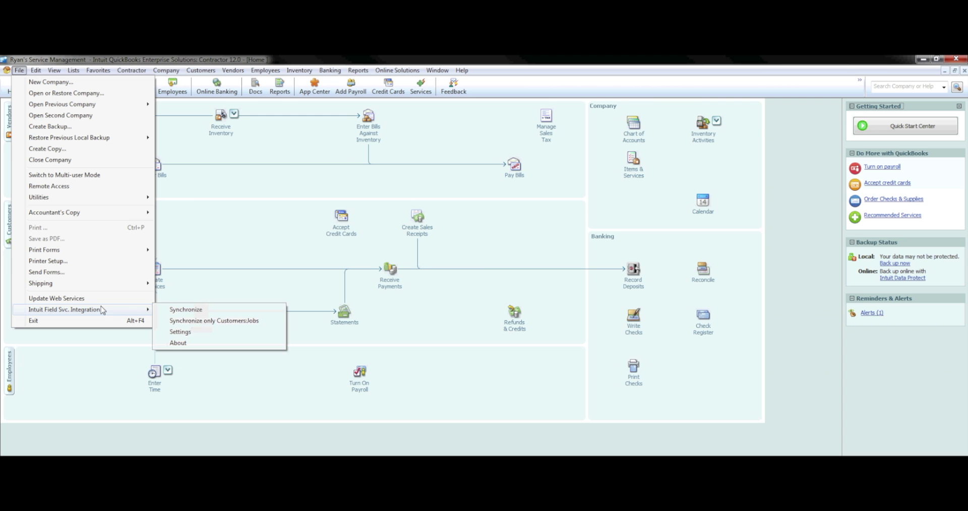
pyautogui.click(188, 332)
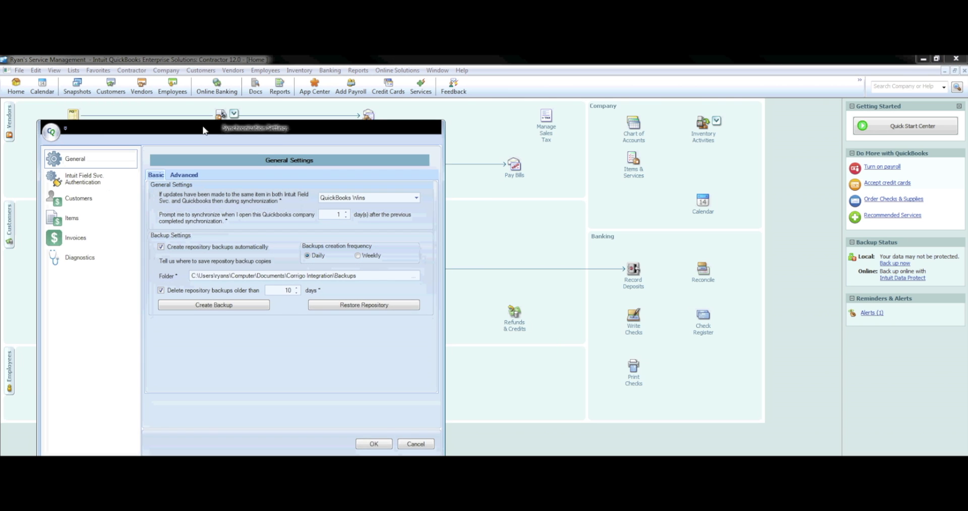